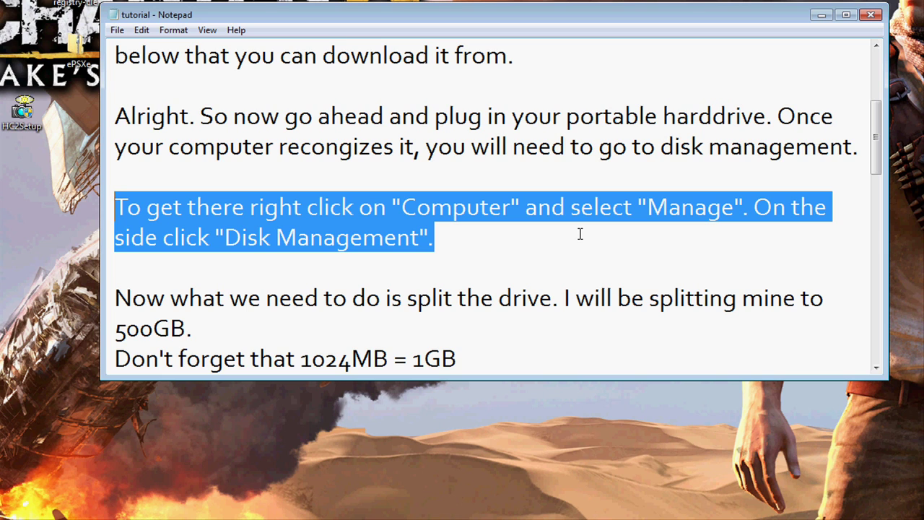
# Step: Open Computer Management for this computer and show Disk Management
pyautogui.click(469, 239)
pyautogui.click(145, 458)
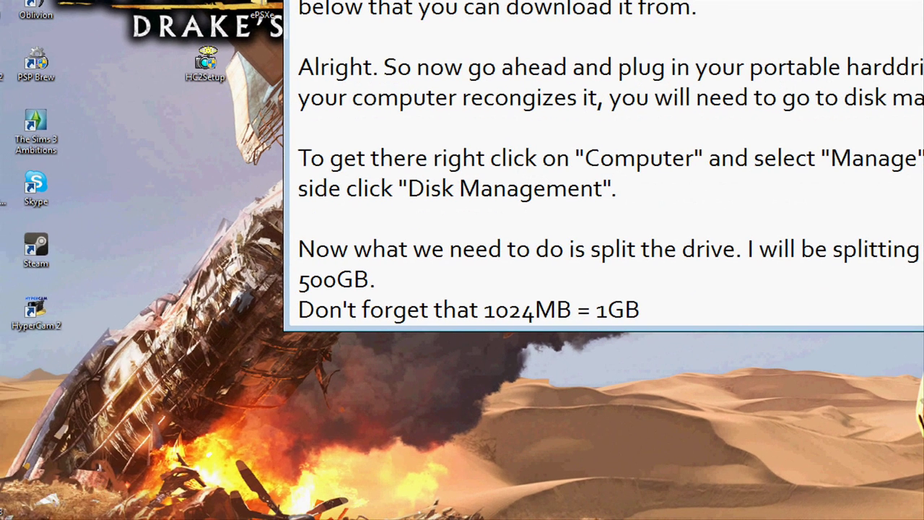
pyautogui.press('super')
pyautogui.rightClick(218, 389)
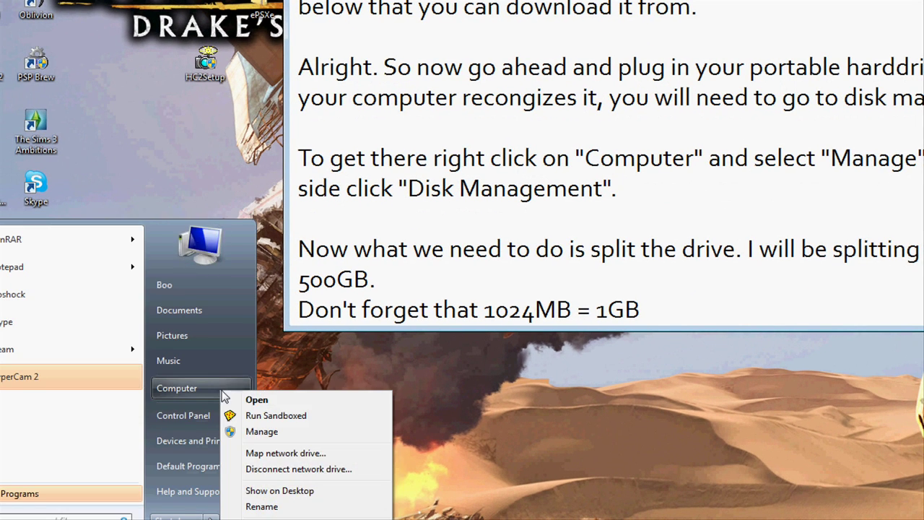
pyautogui.click(258, 432)
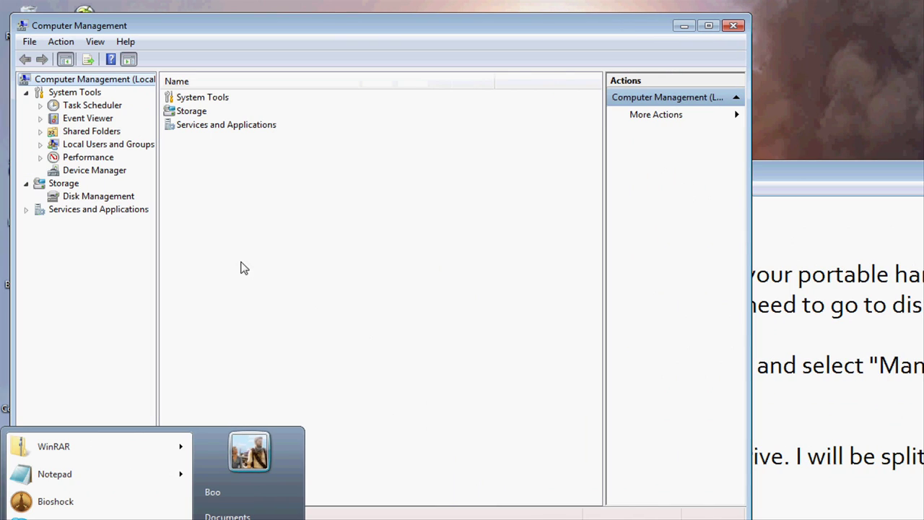
pyautogui.click(113, 200)
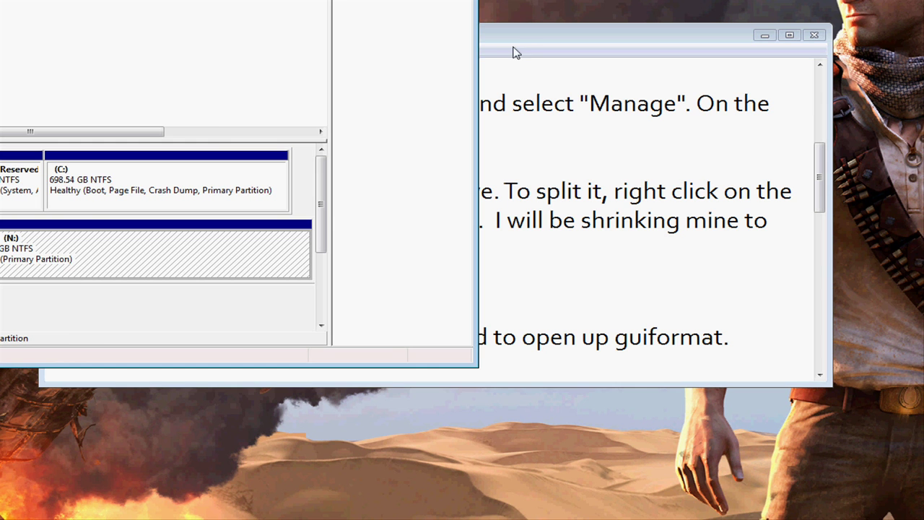
# Step: Highlight the drive-splitting instructions in the tutorial notes and shrink the iOmega (N:) volume on Disk 1 by 512000 MB
pyautogui.click(523, 33)
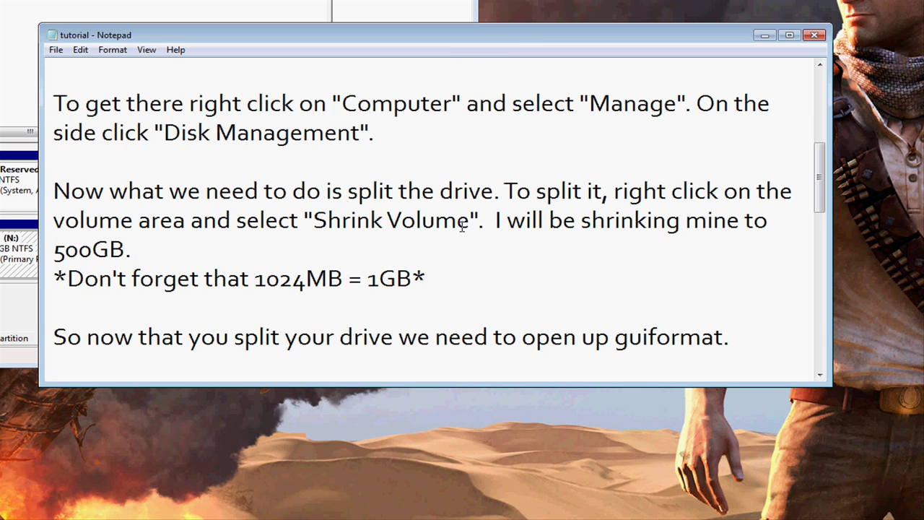
pyautogui.moveTo(819, 173); pyautogui.dragTo(821, 200)
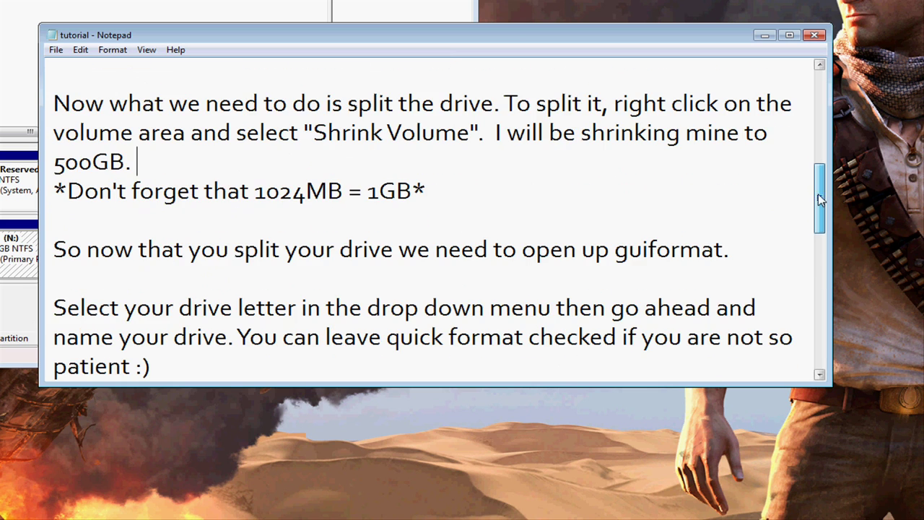
pyautogui.moveTo(429, 190); pyautogui.dragTo(56, 96)
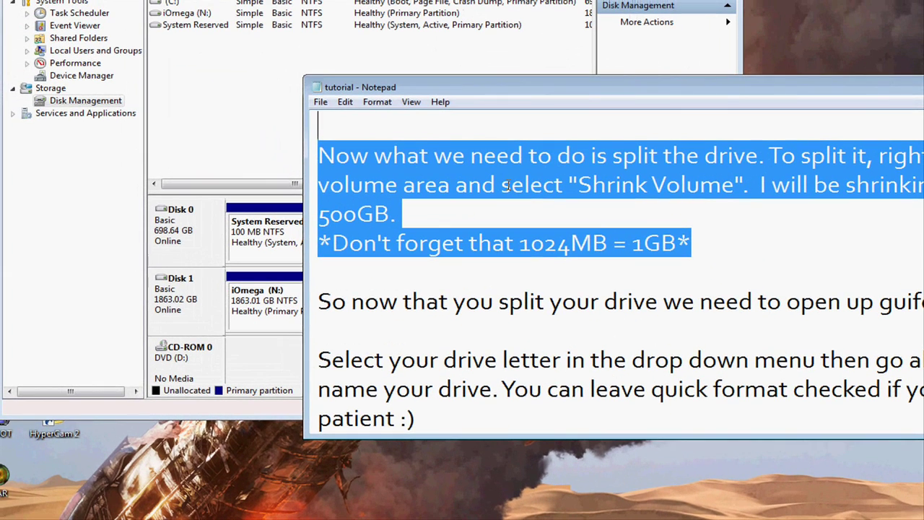
pyautogui.click(273, 199)
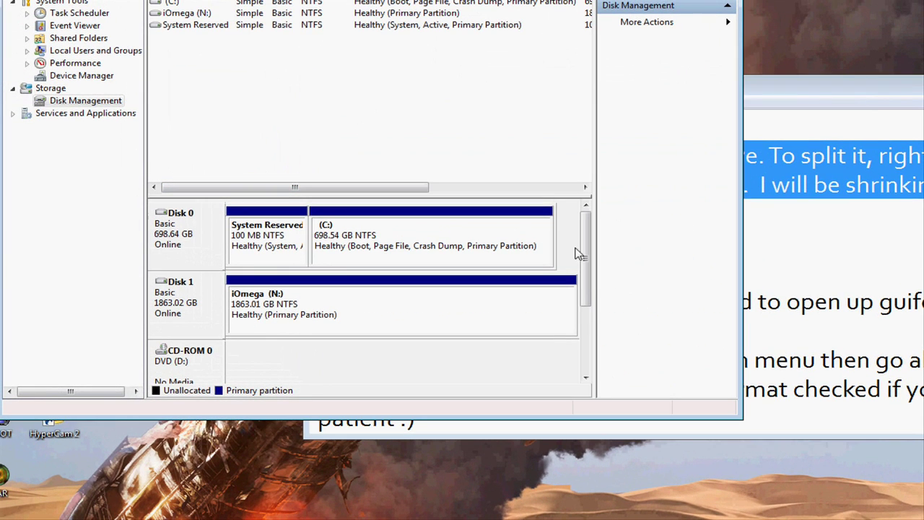
pyautogui.click(467, 314)
pyautogui.rightClick(465, 314)
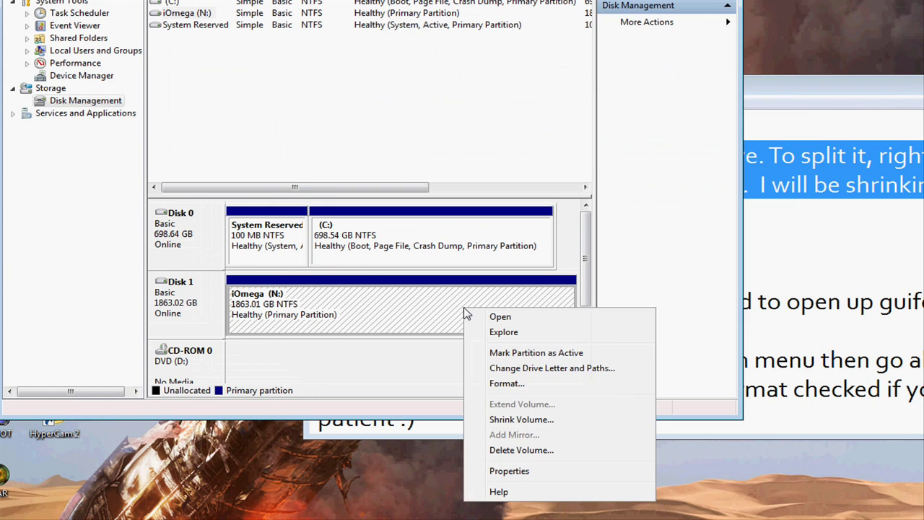
pyautogui.click(514, 421)
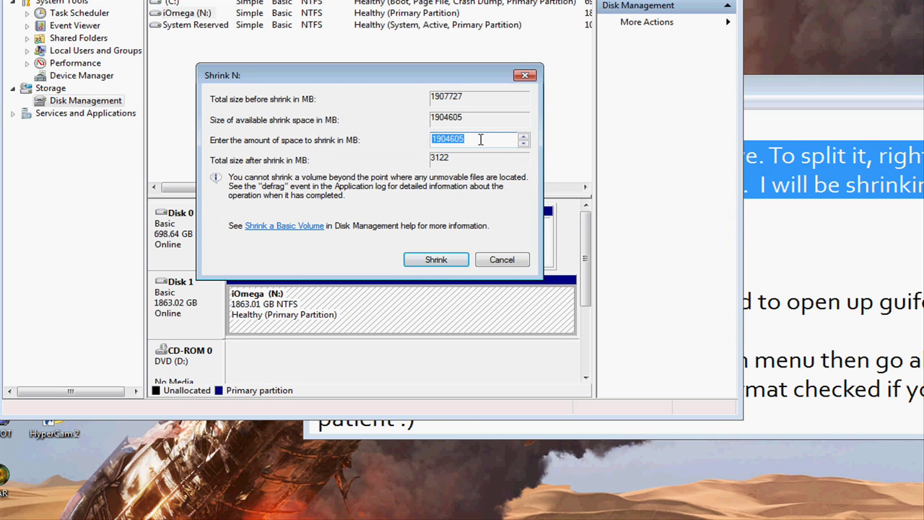
pyautogui.write('51')
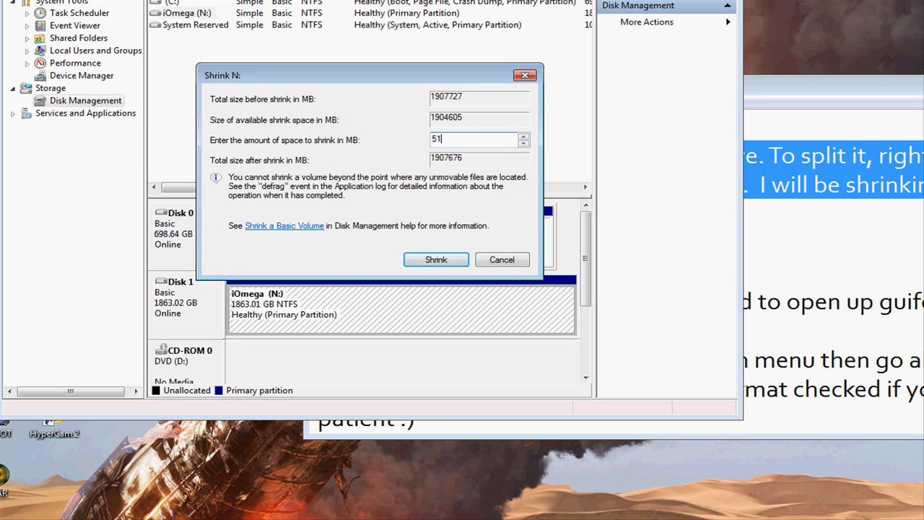
pyautogui.write('2000')
pyautogui.click(436, 260)
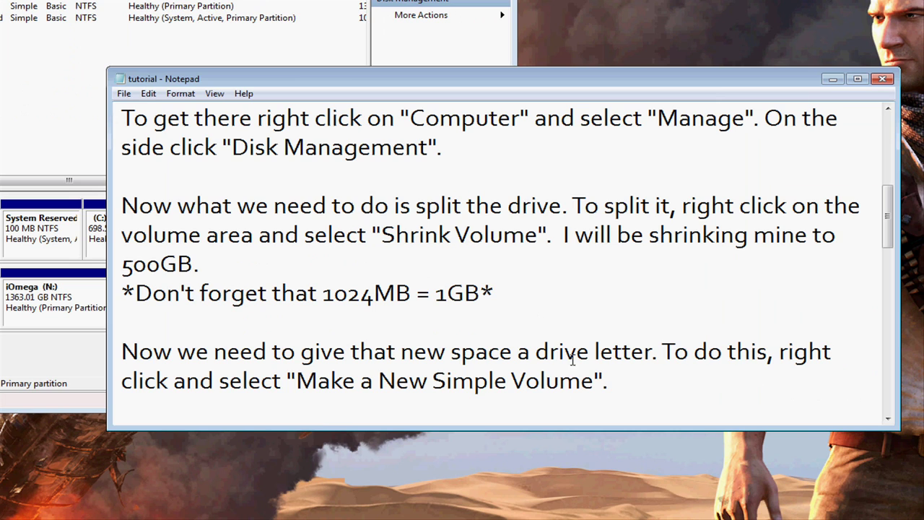
# Step: Start a new simple volume in the unallocated space on Disk 1, using the full 511999 MB
pyautogui.moveTo(612, 381); pyautogui.dragTo(118, 351)
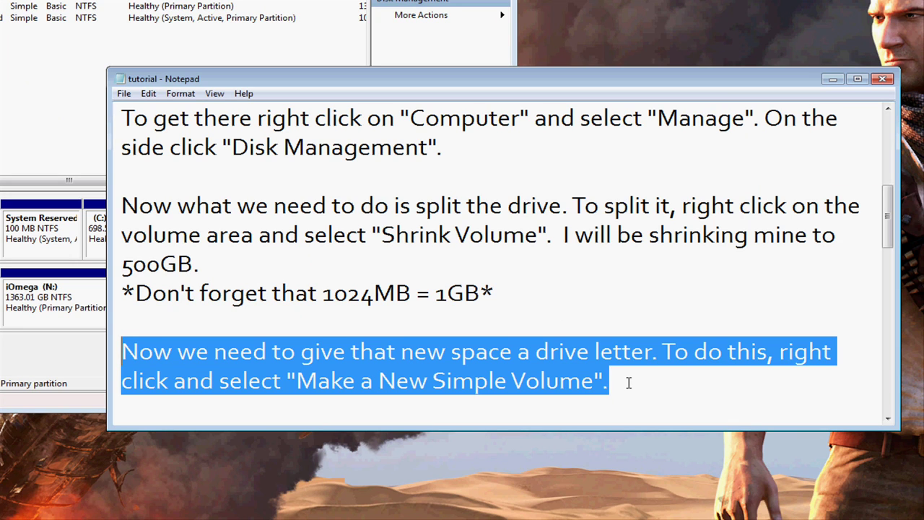
pyautogui.click(80, 410)
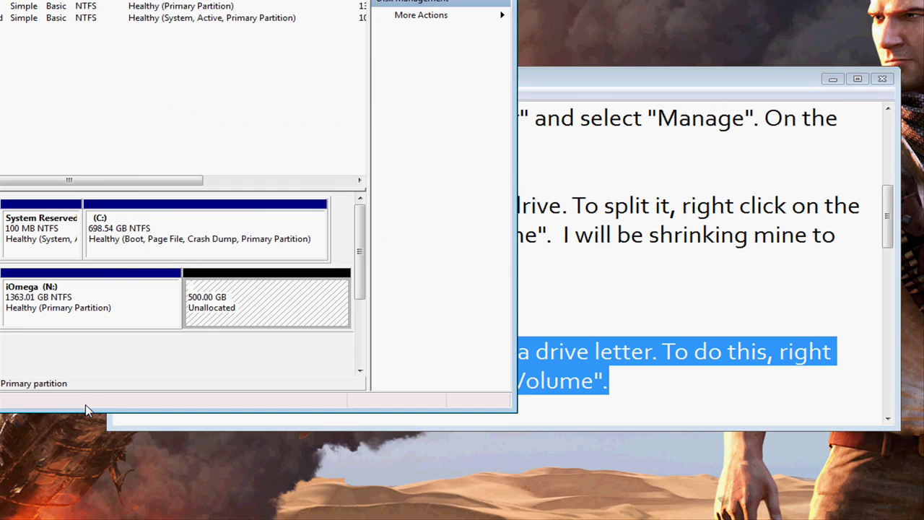
pyautogui.rightClick(253, 307)
pyautogui.click(281, 310)
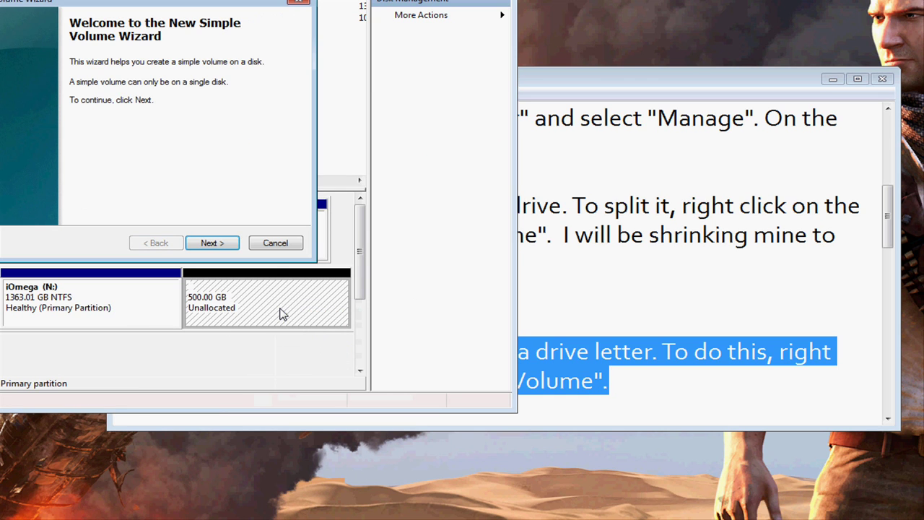
pyautogui.moveTo(240, 9); pyautogui.dragTo(421, 75)
pyautogui.click(397, 310)
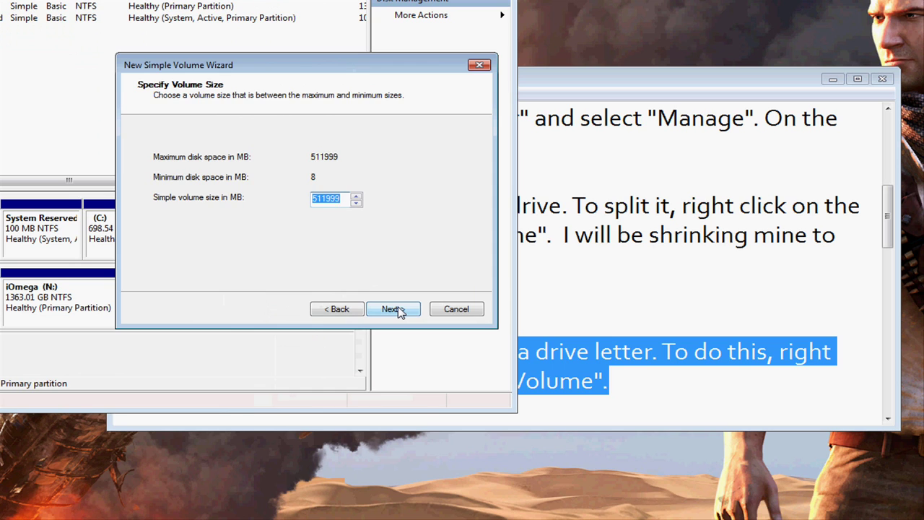
pyautogui.click(399, 310)
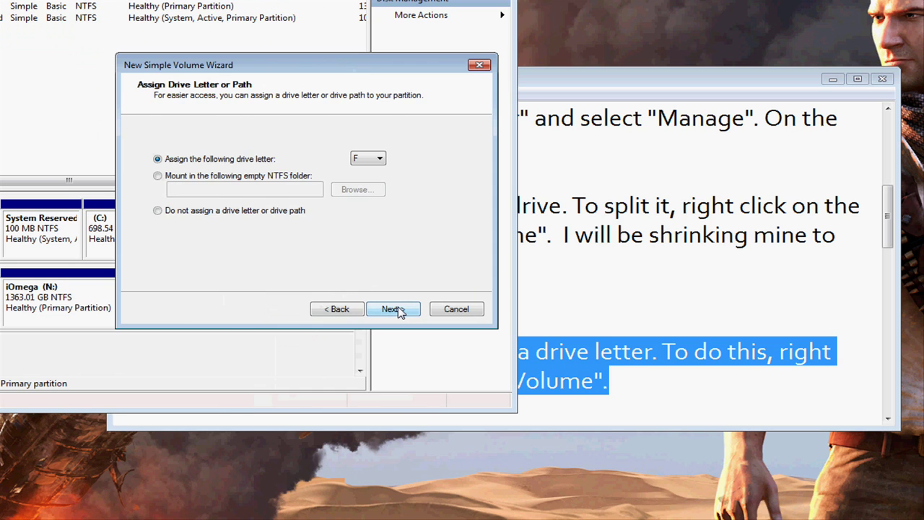
# Step: Assign drive letter O to the new volume, quick format it as NTFS labelled New Volume, and dismiss AutoPlay
pyautogui.click(381, 160)
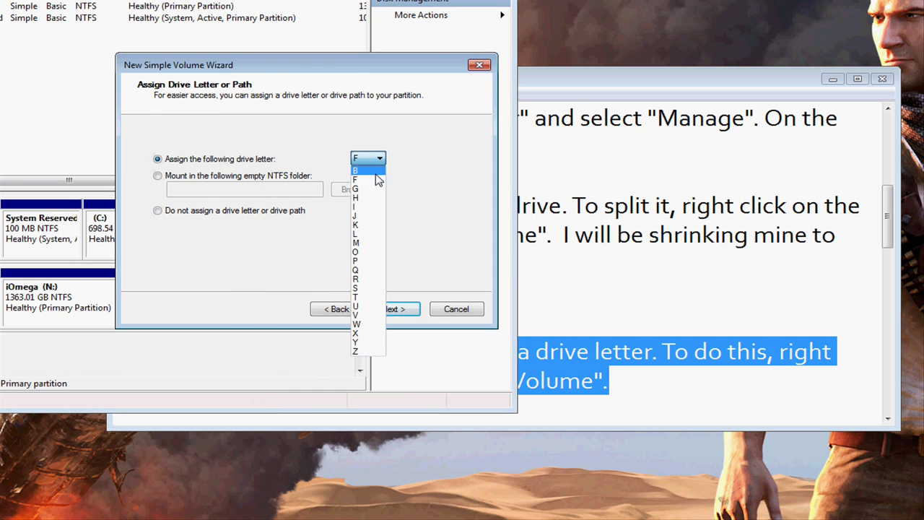
pyautogui.click(370, 258)
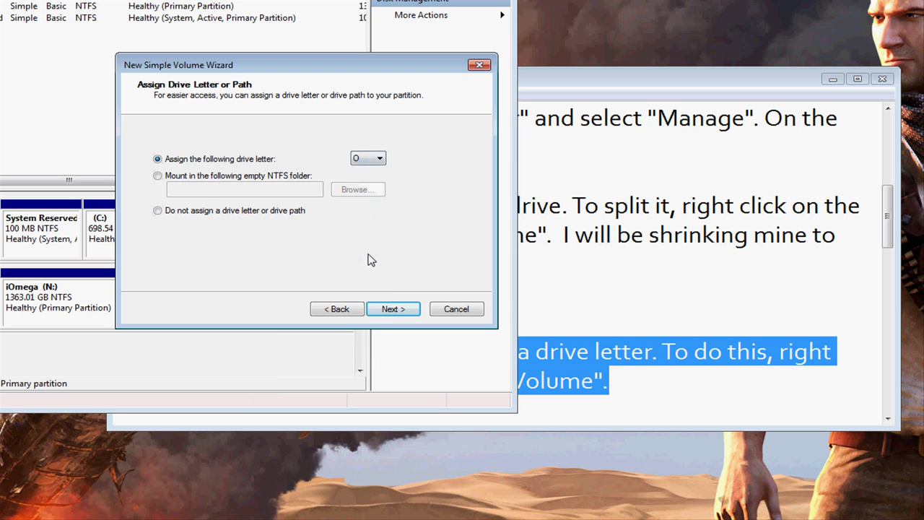
pyautogui.click(390, 309)
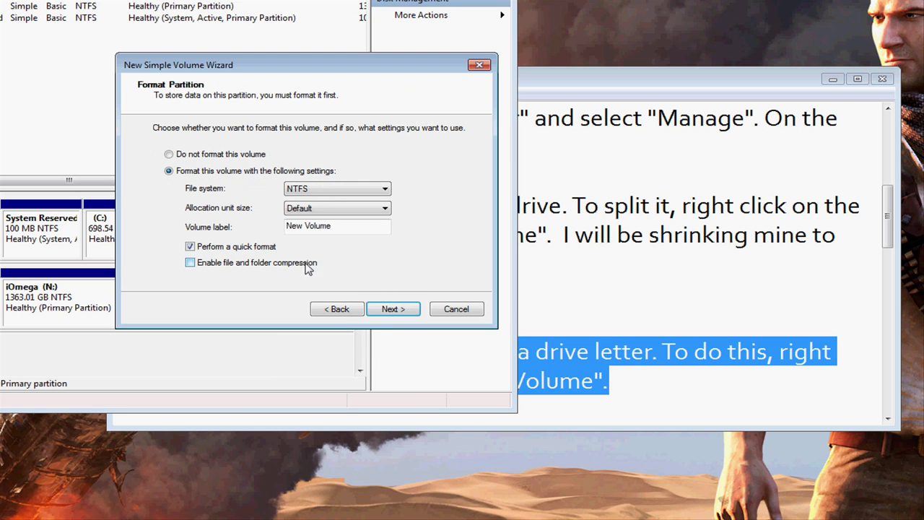
pyautogui.click(391, 309)
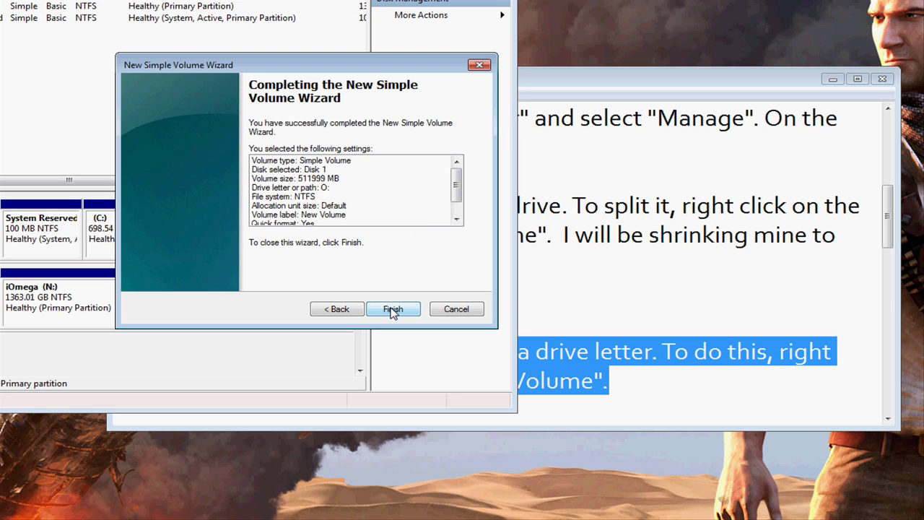
pyautogui.click(392, 309)
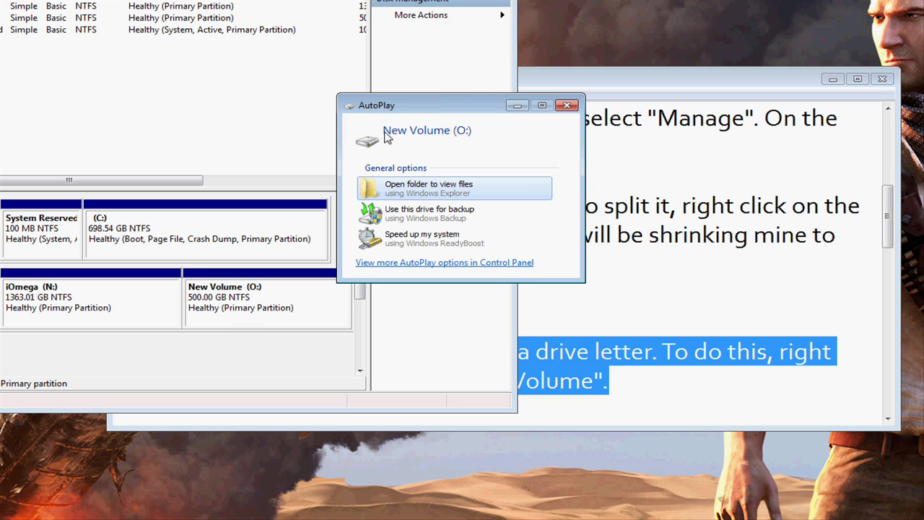
pyautogui.click(566, 105)
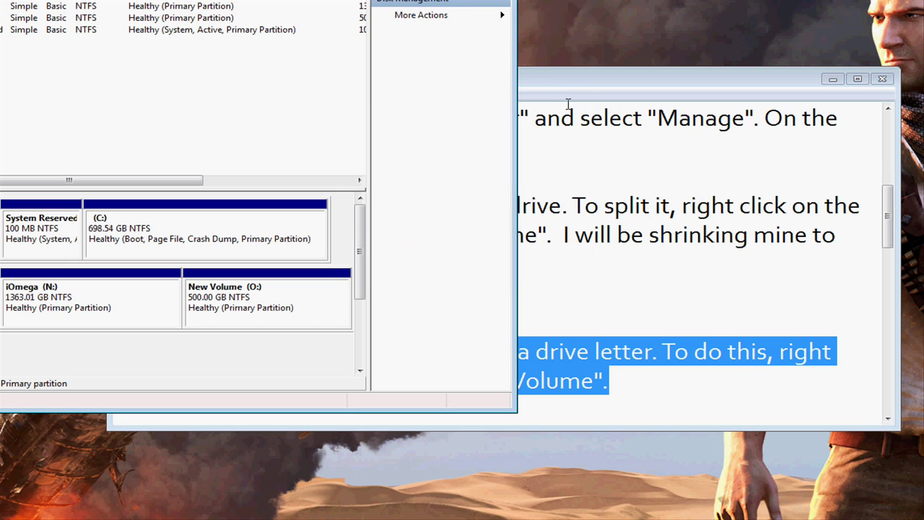
# Step: Highlight the guiformat line in the tutorial notes and open the guiformat FAT32 formatter
pyautogui.click(727, 411)
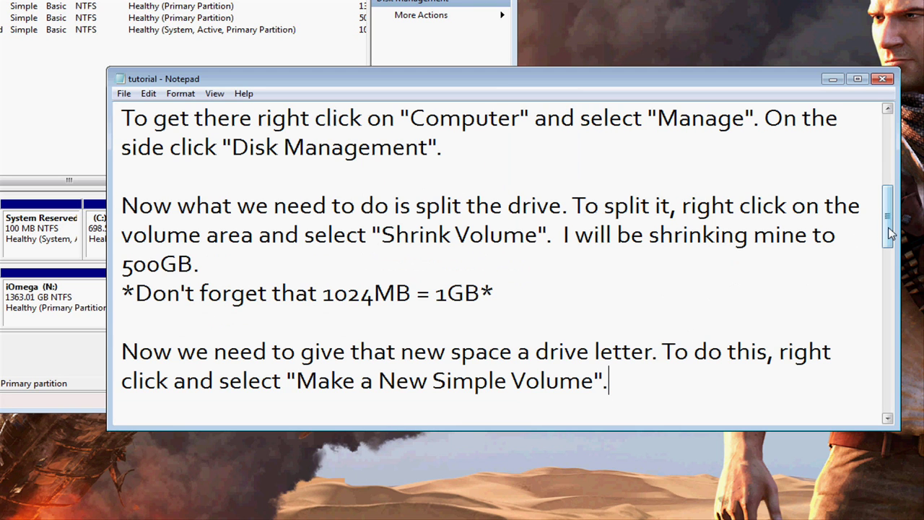
pyautogui.moveTo(888, 231); pyautogui.dragTo(887, 285)
pyautogui.moveTo(814, 231); pyautogui.dragTo(871, 226)
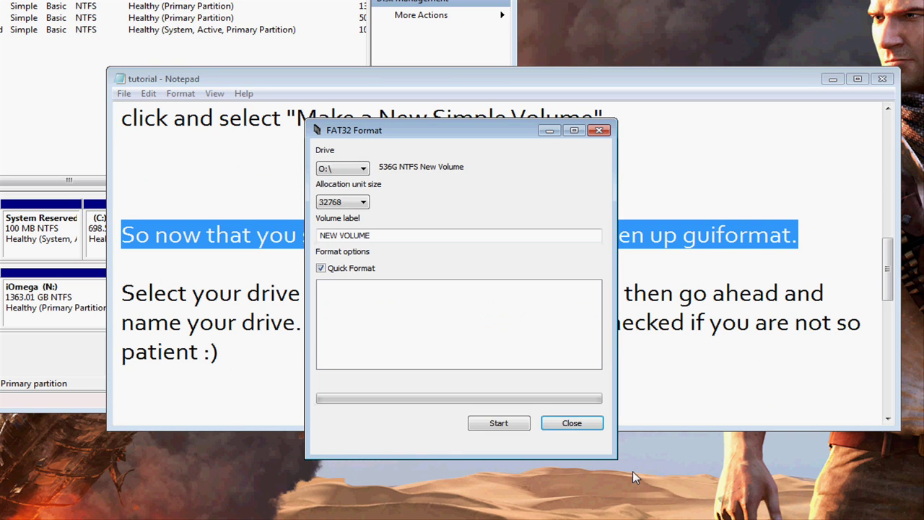
# Step: Highlight the drive selection instructions in the notes and choose O:\ as the drive to format in FAT32 Format
pyautogui.click(669, 81)
pyautogui.moveTo(237, 361); pyautogui.dragTo(122, 292)
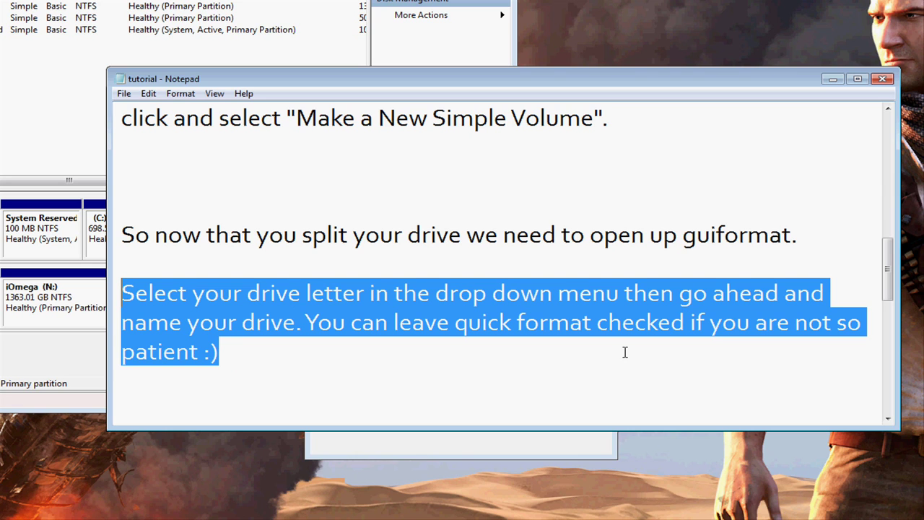
pyautogui.click(56, 354)
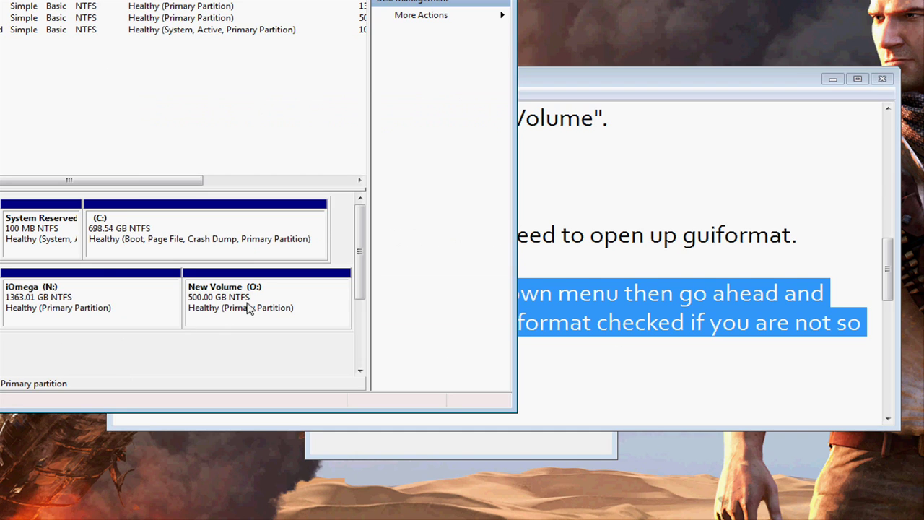
pyautogui.click(429, 441)
pyautogui.click(363, 171)
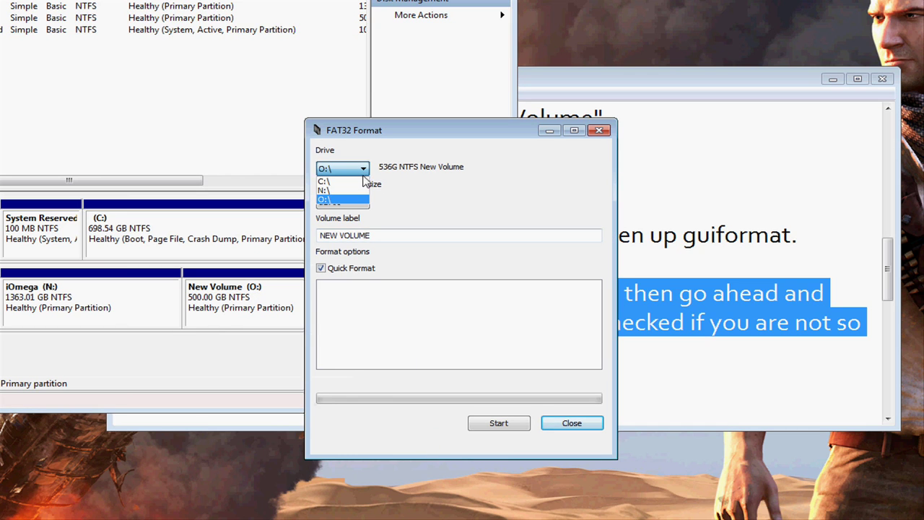
pyautogui.click(354, 200)
# Step: Label the volume PS3, run the quick FAT32 format past the drive error, and close the formatter
pyautogui.click(378, 234)
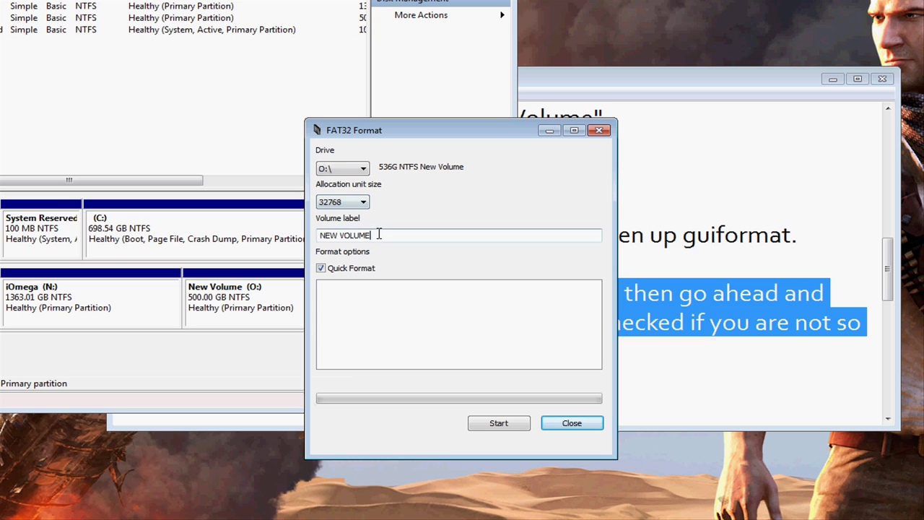
pyautogui.hotkey('shift', 'Home')
pyautogui.write('PS32')
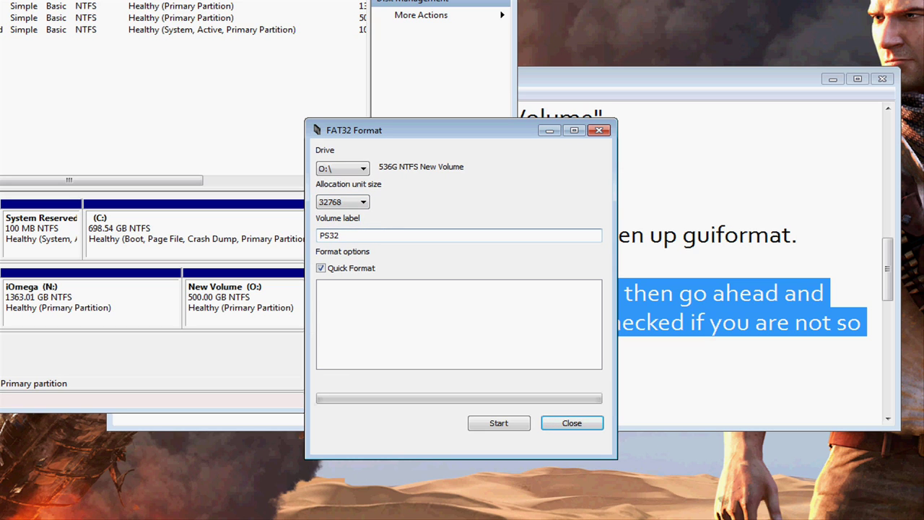
pyautogui.press('BackSpace')
pyautogui.click(499, 424)
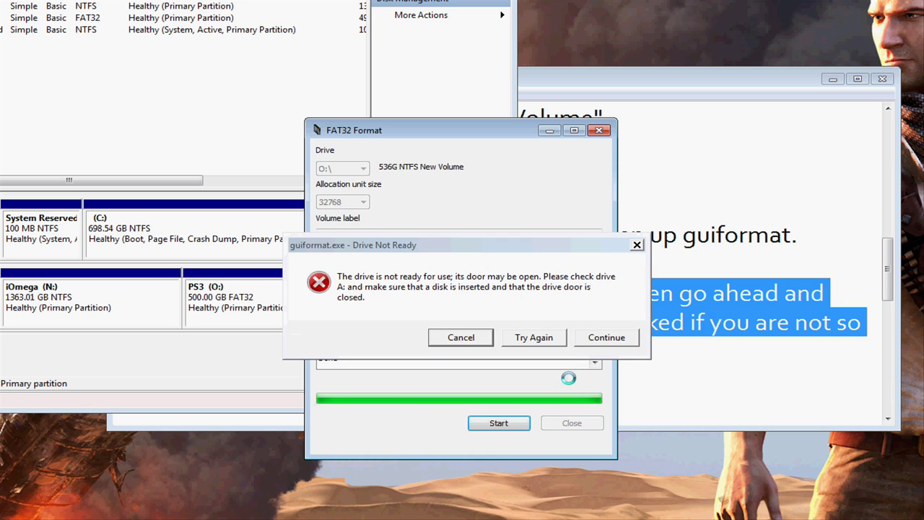
pyautogui.click(596, 340)
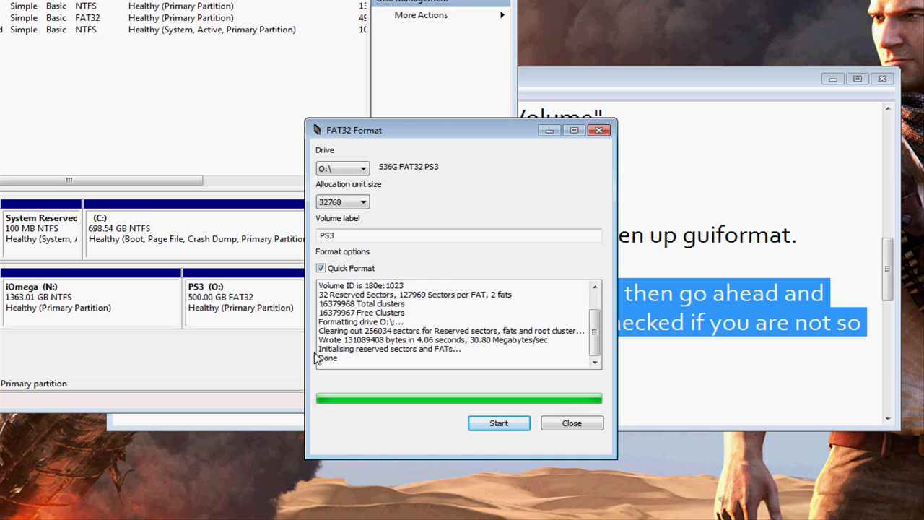
pyautogui.click(561, 423)
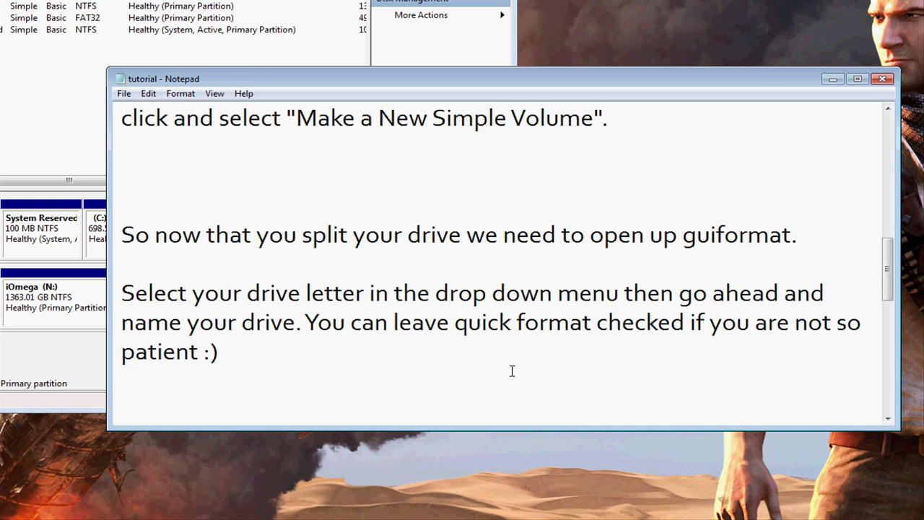
# Step: Read through the rest of the tutorial notes, highlighting the finishing instructions, the usage note and the closing message
pyautogui.moveTo(888, 269); pyautogui.dragTo(888, 310)
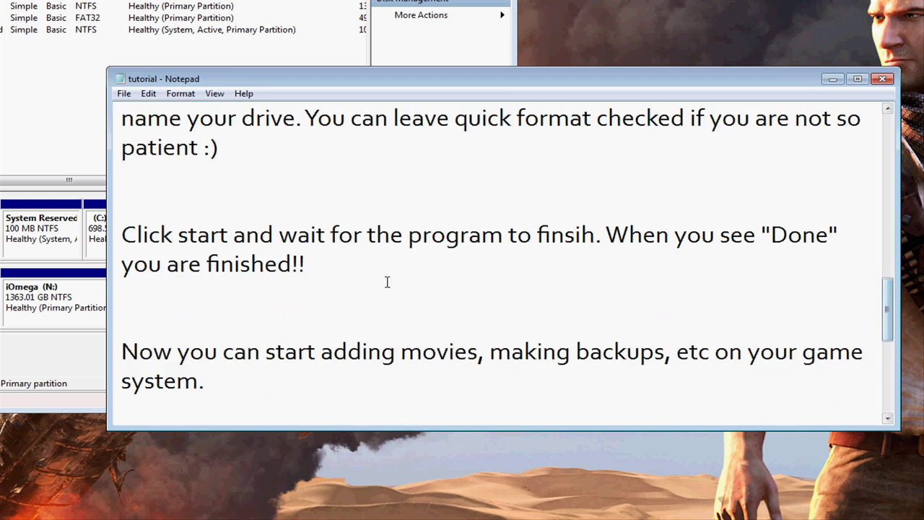
pyautogui.moveTo(349, 266); pyautogui.dragTo(120, 234)
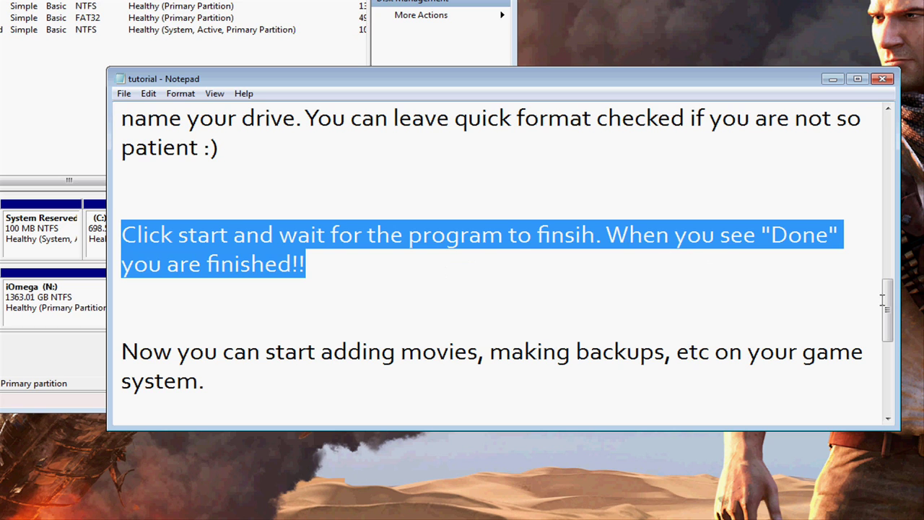
pyautogui.moveTo(883, 300); pyautogui.dragTo(885, 319)
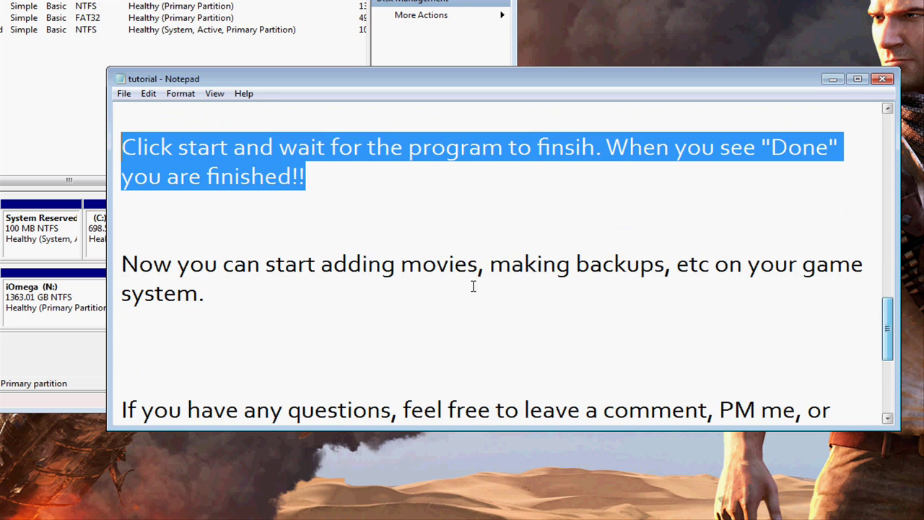
pyautogui.moveTo(206, 292); pyautogui.dragTo(109, 266)
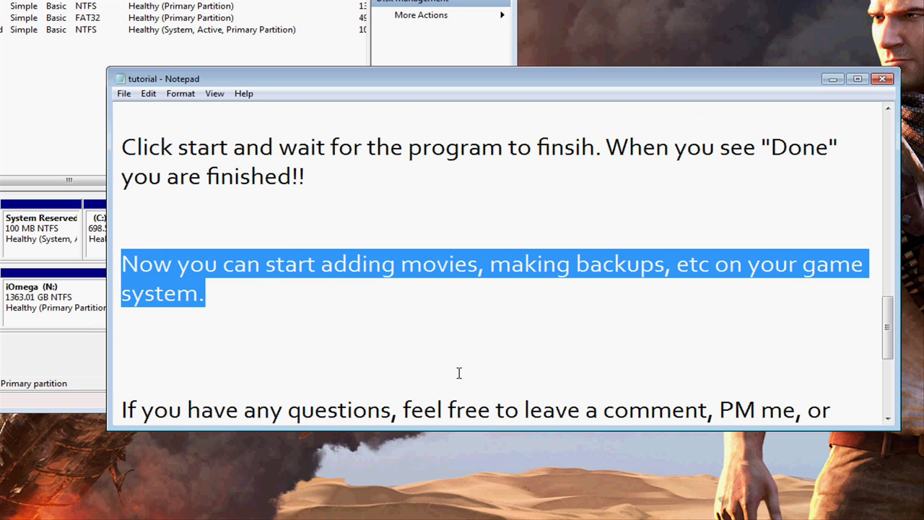
pyautogui.moveTo(885, 309); pyautogui.dragTo(889, 352)
pyautogui.moveTo(381, 354); pyautogui.dragTo(116, 176)
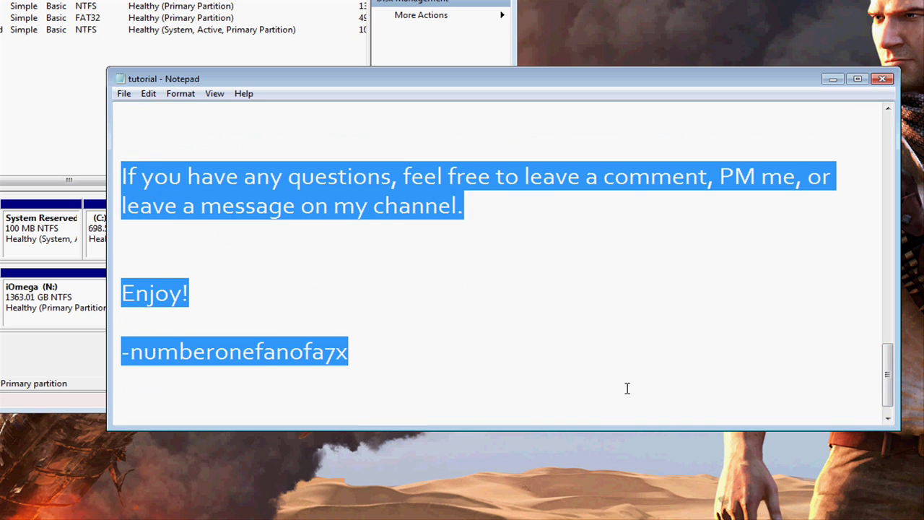